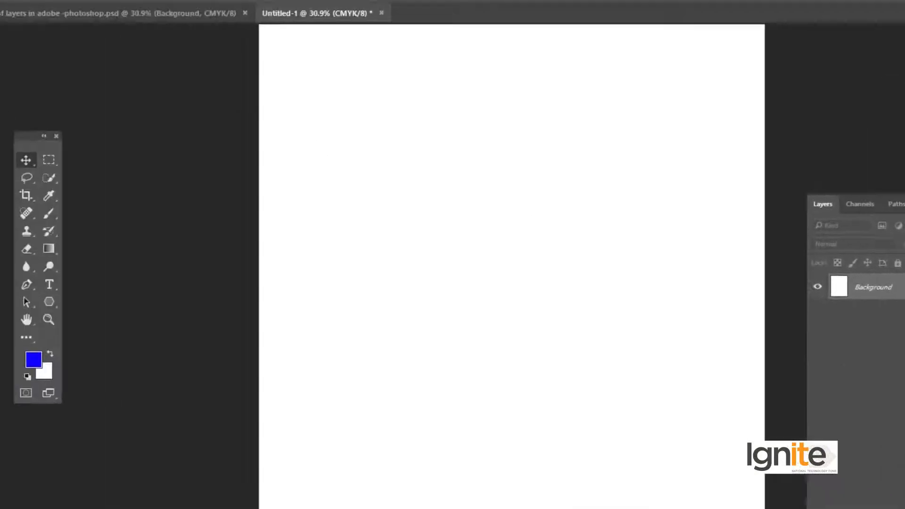
Step: Convert the locked Background into a regular layer, keeping the name Layer 0
left_click(298, 7)
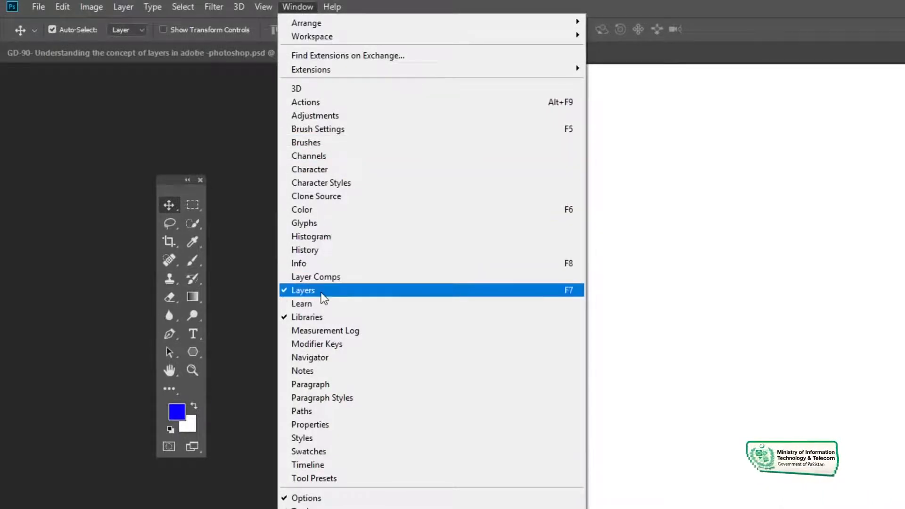
left_click(292, 8)
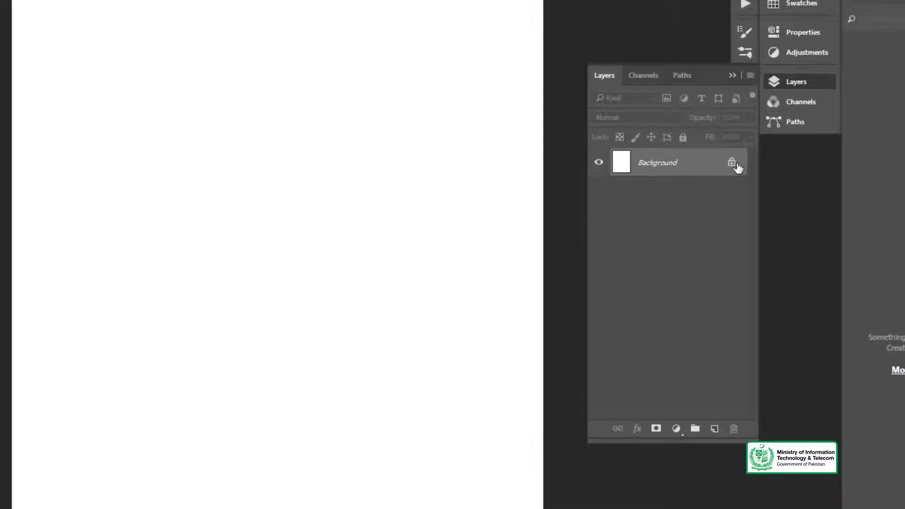
double_click(680, 165)
left_click(255, 60)
left_click_drag(255, 57, 148, 47)
left_click(219, 58)
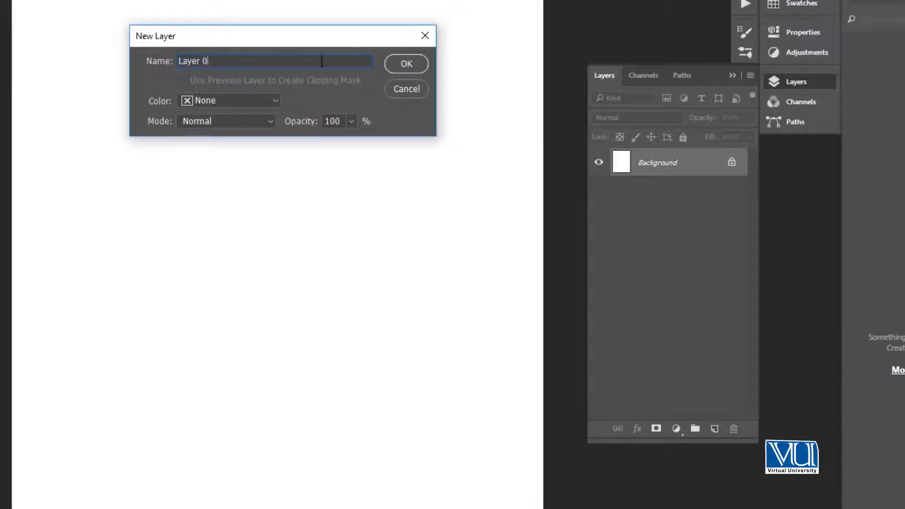
left_click(396, 63)
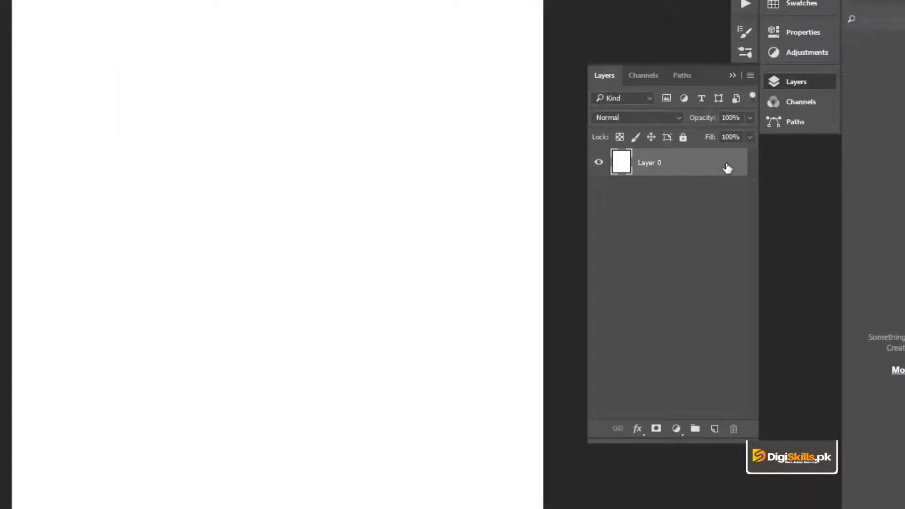
Step: Rename Layer 0 as BG
double_click(652, 164)
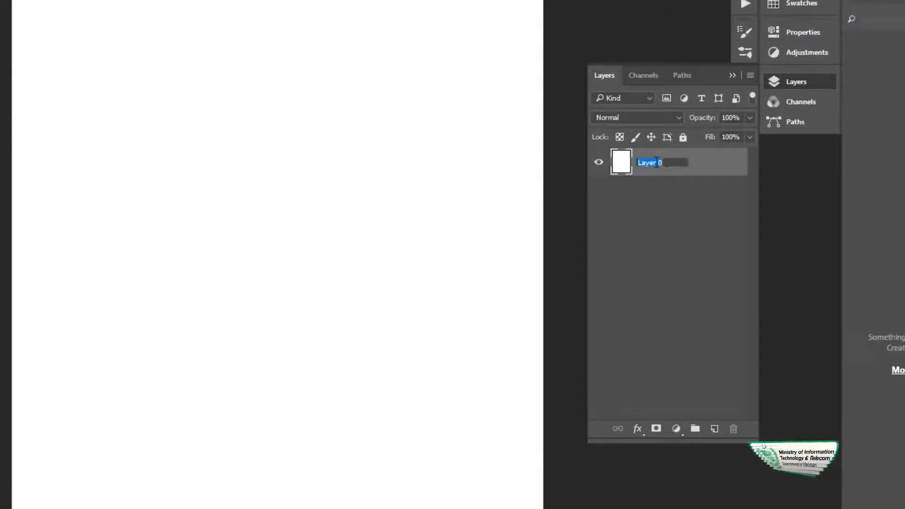
left_click_drag(671, 162, 607, 163)
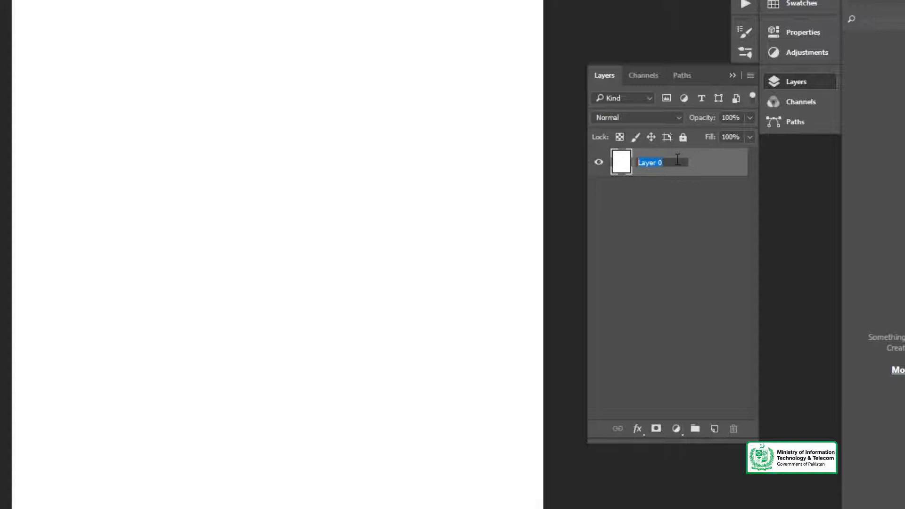
type("Back")
key("BackSpace")
key("BackSpace")
key("BackSpace")
key("BackSpace")
type("BG")
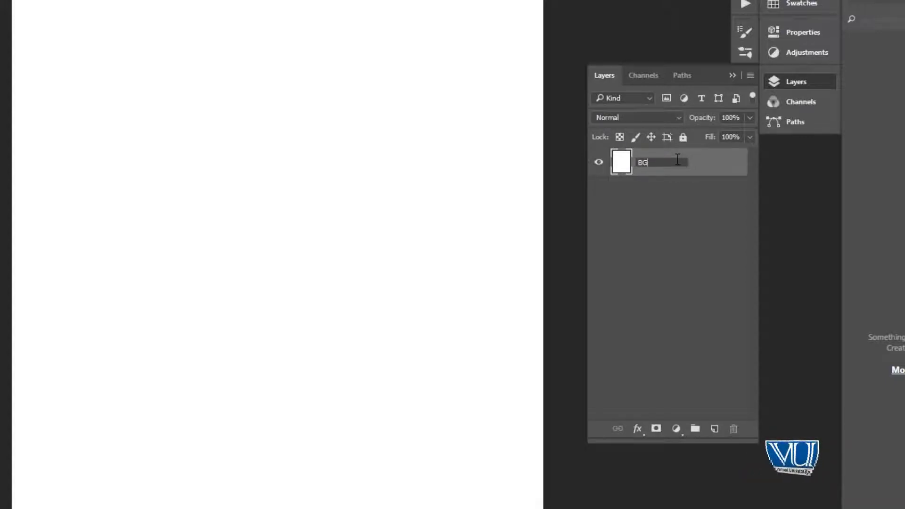
key("Return")
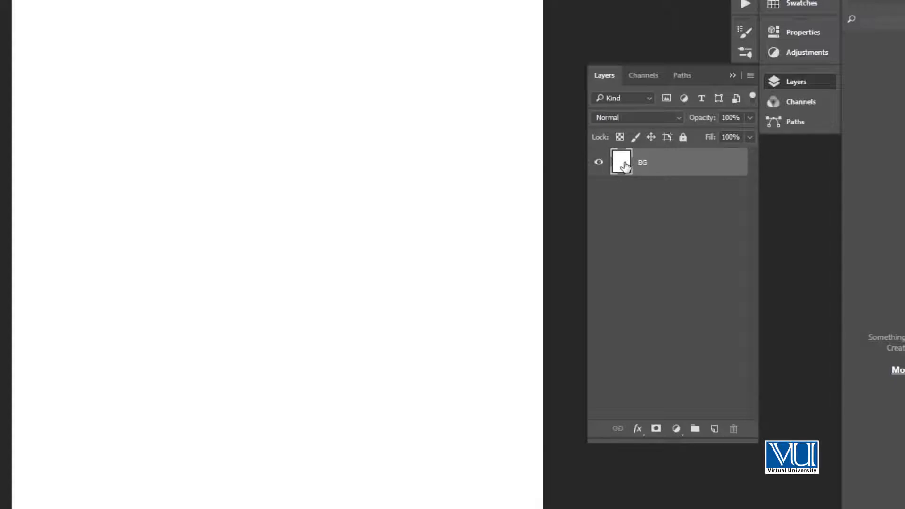
Step: Hide and show the BG layer twice to compare the transparent and white canvas
left_click(599, 165)
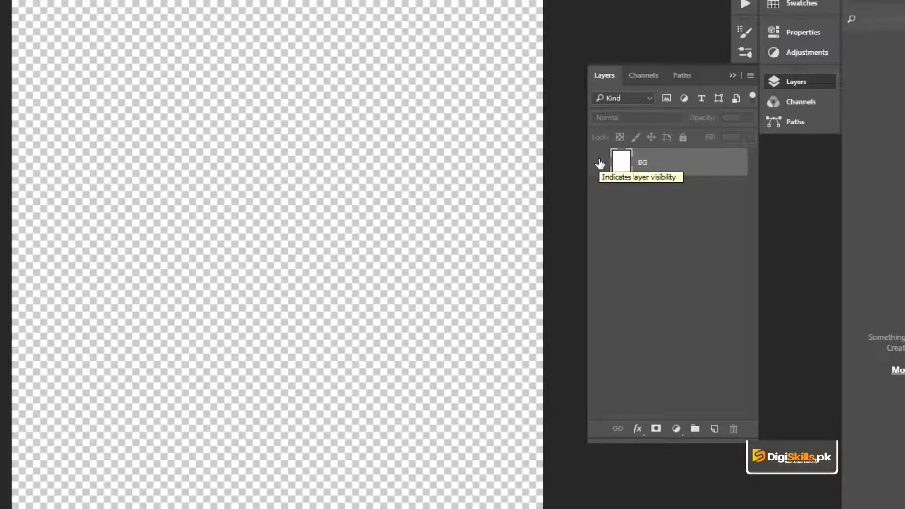
left_click(599, 164)
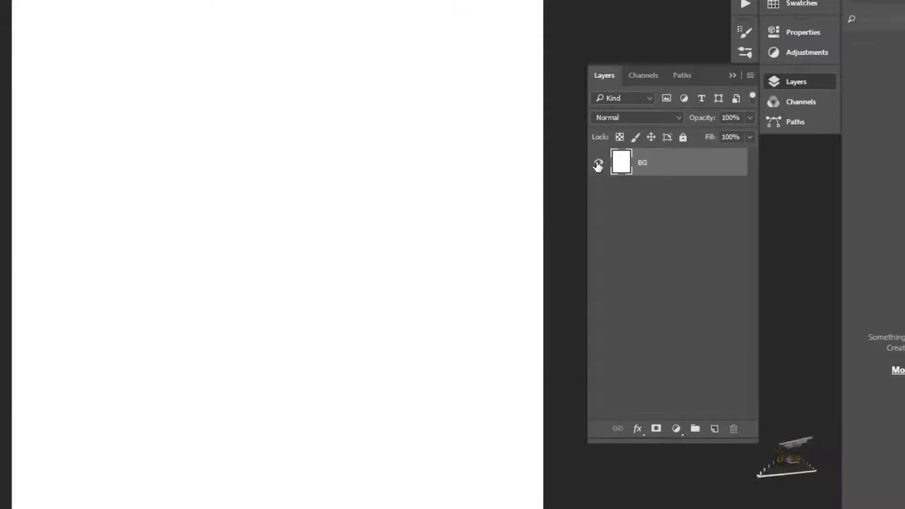
left_click(598, 165)
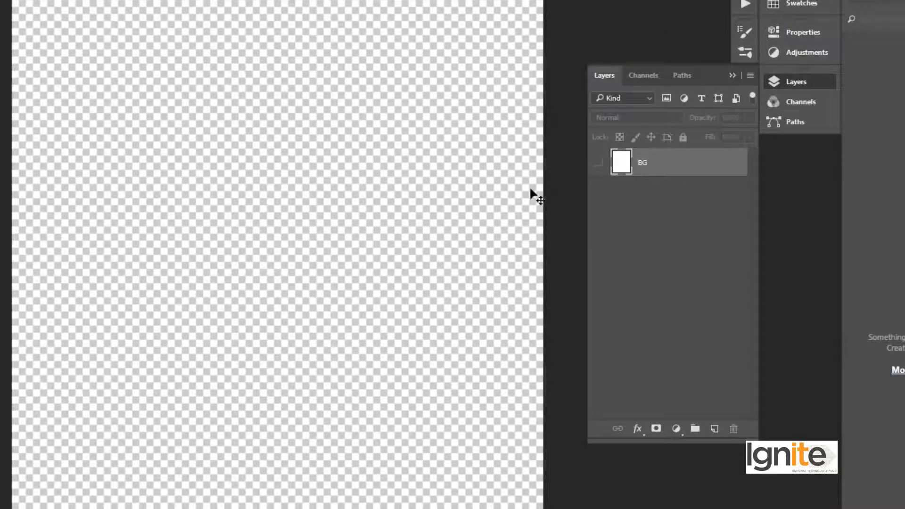
left_click(598, 162)
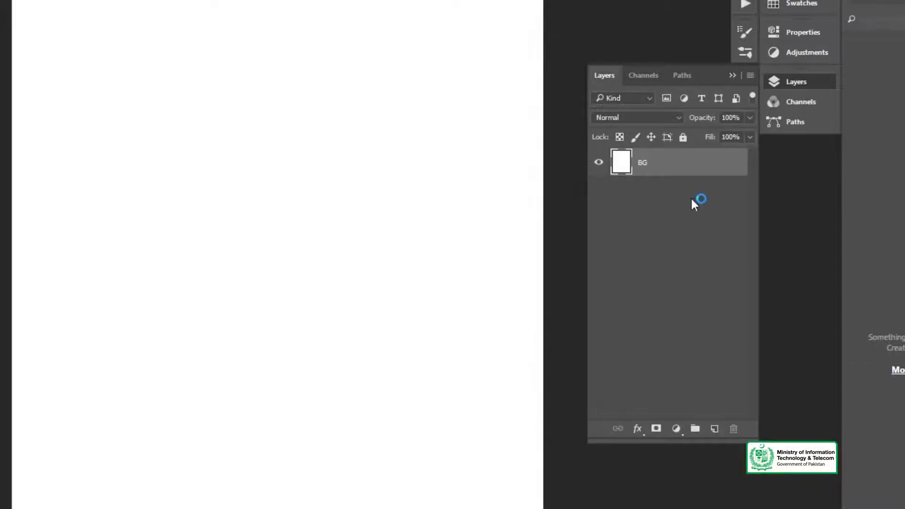
Step: Add eight new empty layers above the BG layer
left_click(714, 429)
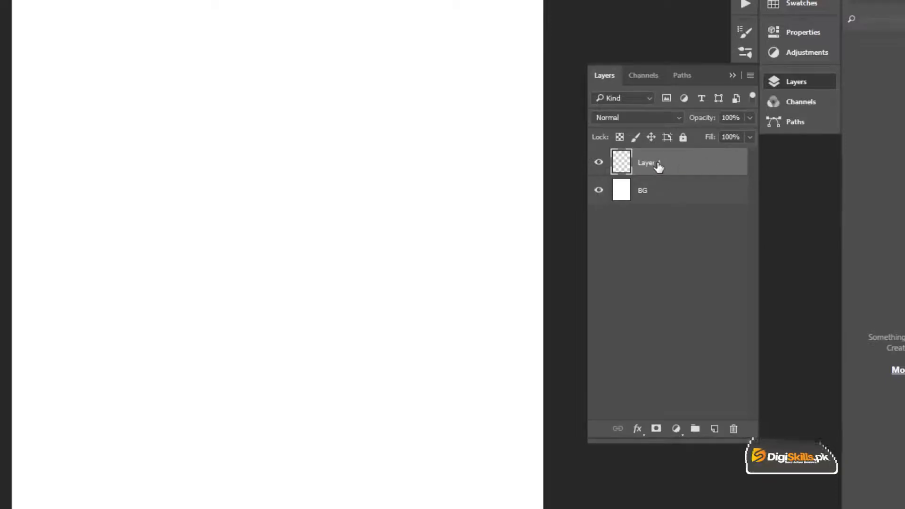
left_click(714, 430)
left_click(714, 430)
left_click(715, 430)
left_click(715, 429)
left_click(714, 430)
left_click(714, 430)
left_click(715, 430)
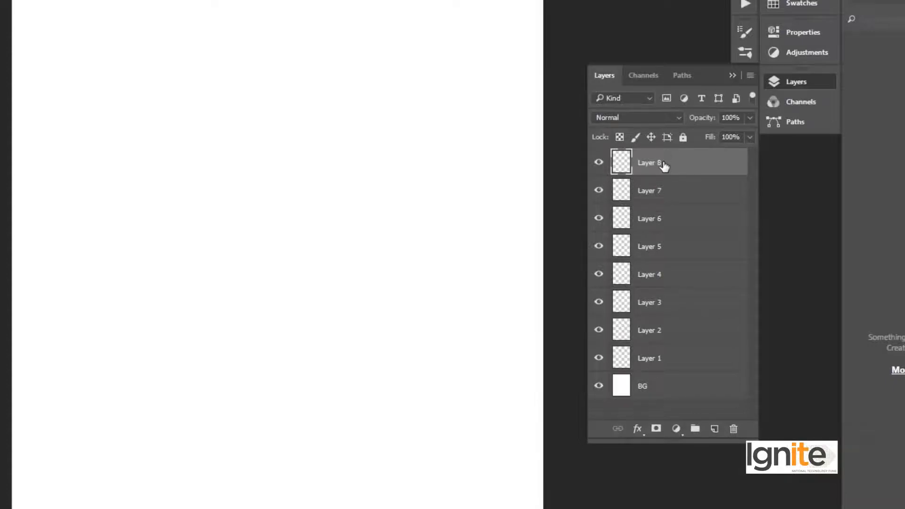
Step: Delete all eight empty layers above BG, from the topmost one down
key("Delete")
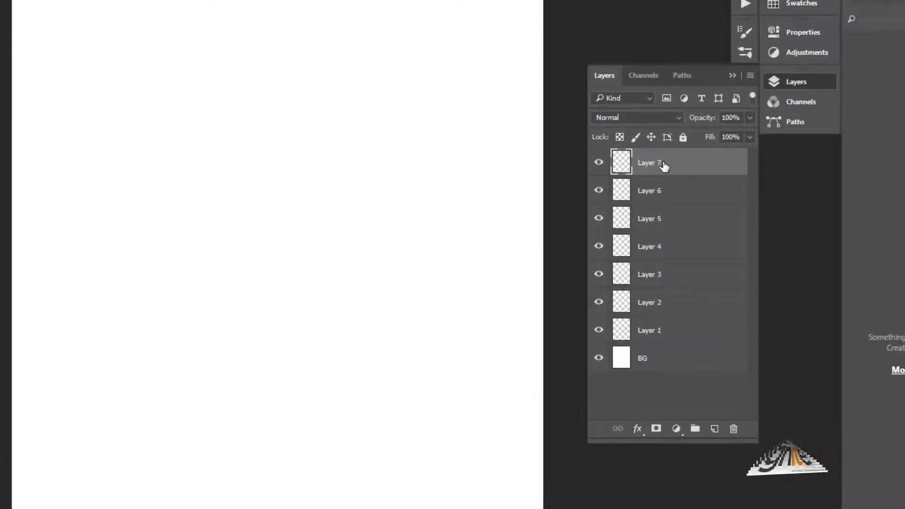
key("Delete")
key("Delete")
key("Delete")
key("Delete")
key("Delete")
key("Delete")
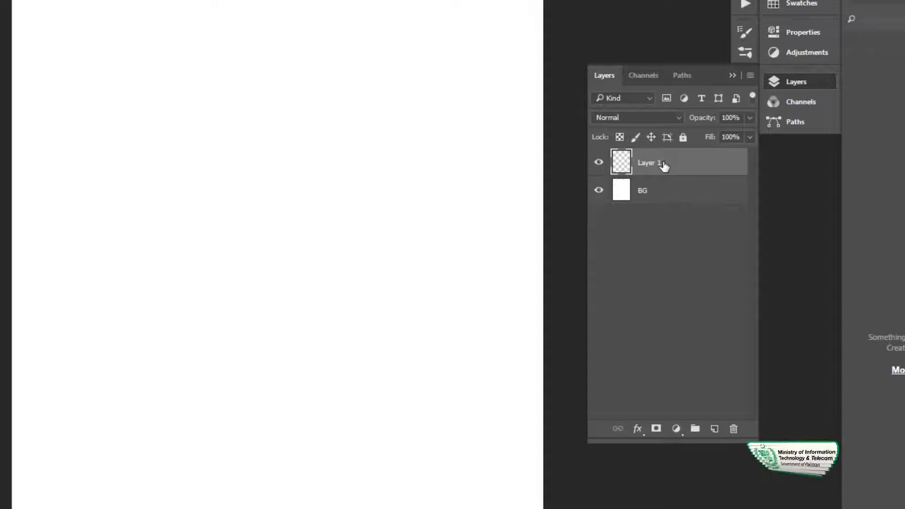
key("Delete")
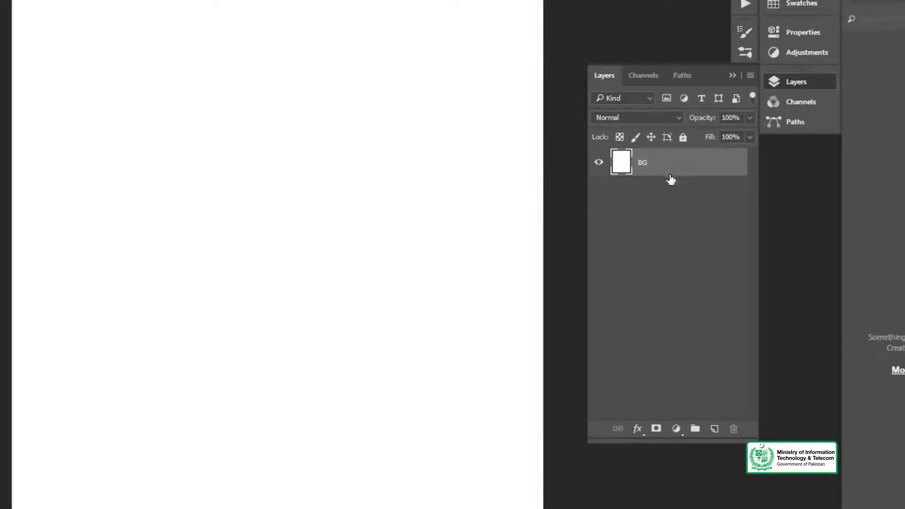
Step: Add one new layer above BG, and try deleting it before undoing the deletion
left_click(714, 430)
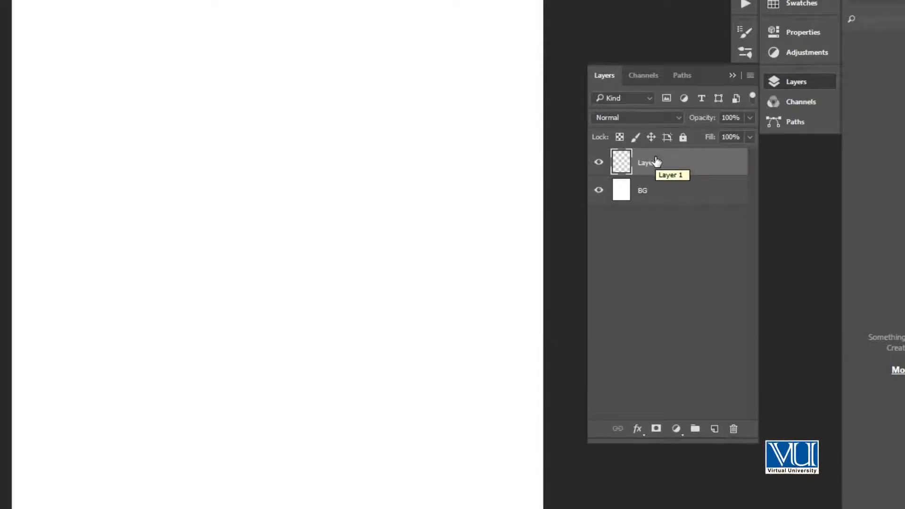
left_click_drag(656, 166, 732, 431)
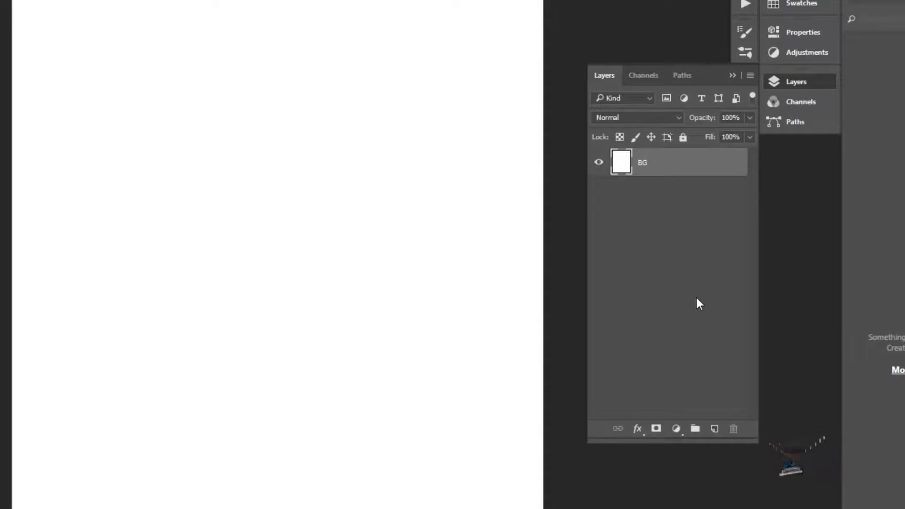
key("ctrl+z")
left_click(670, 188)
left_click(669, 170)
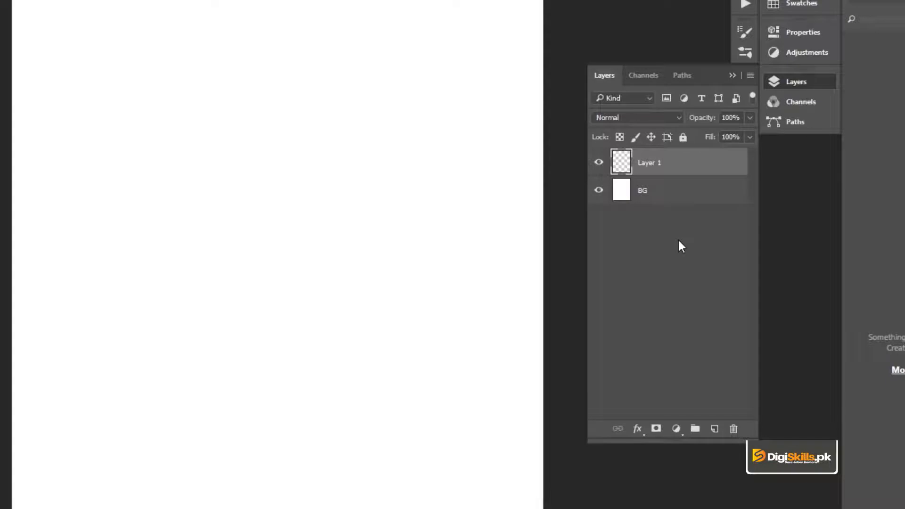
Step: Delete the empty layer above BG once more and undo that deletion
key("Delete")
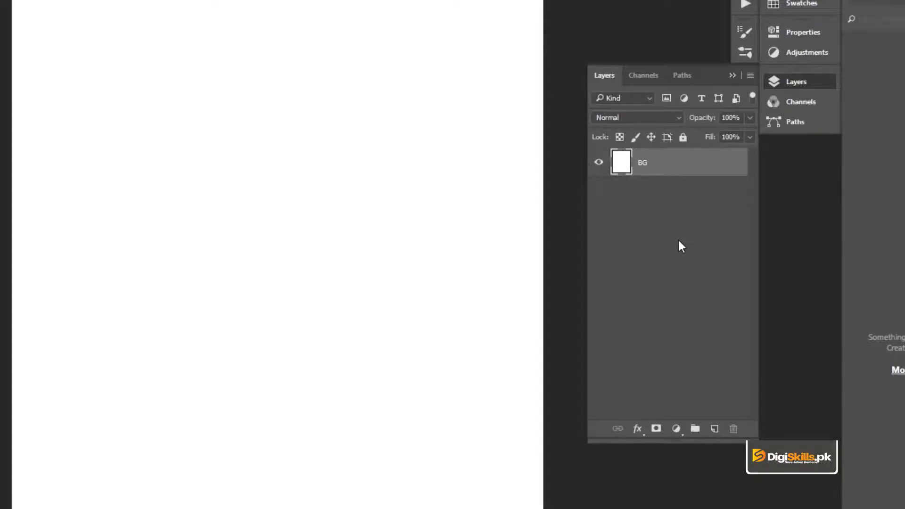
key("ctrl+z")
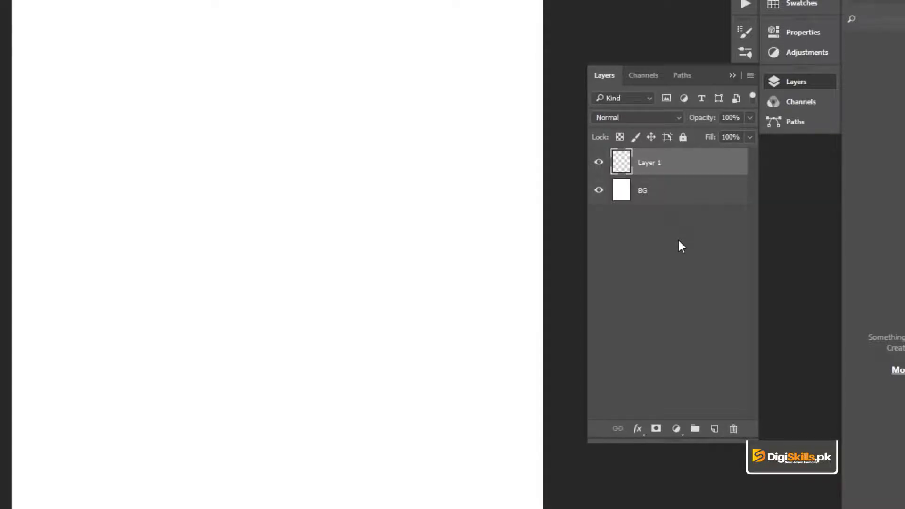
left_click(675, 189)
left_click(672, 162)
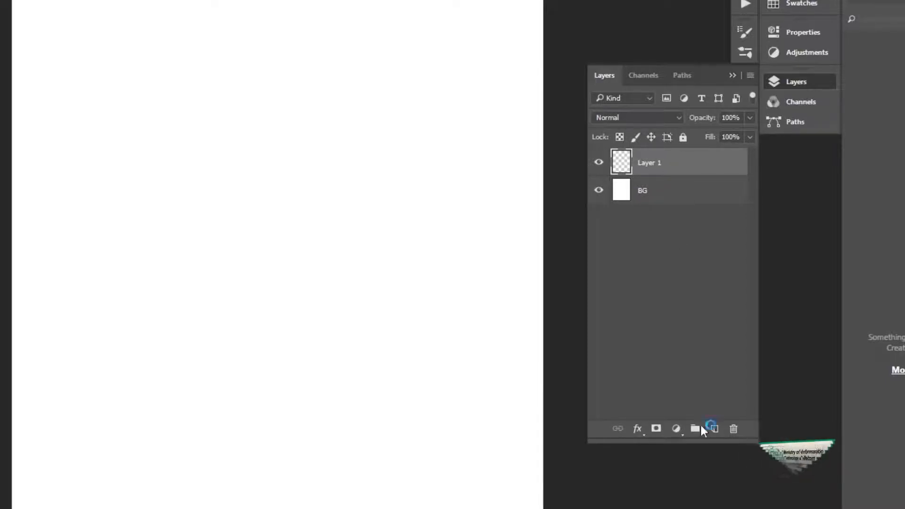
Step: Add six more empty layers above Layer 1
left_click(714, 429)
left_click(714, 429)
left_click(714, 429)
left_click(714, 428)
left_click(714, 429)
left_click(714, 428)
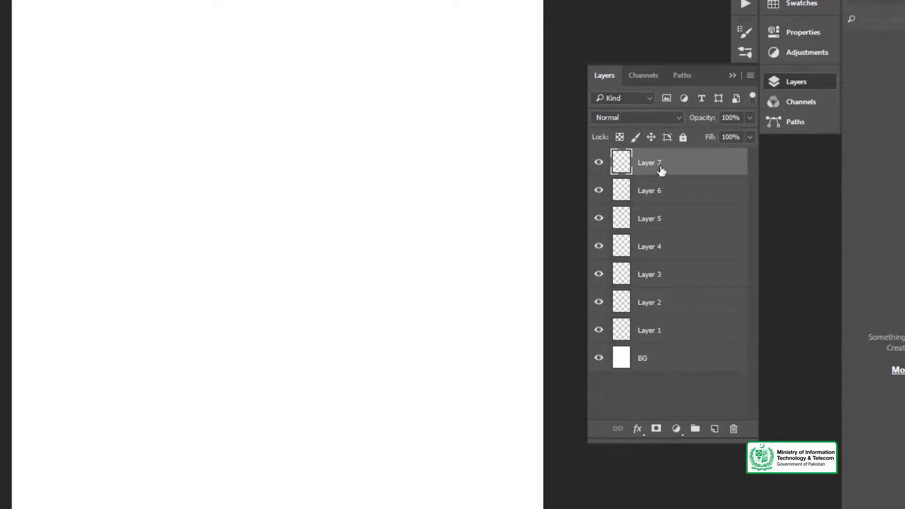
Step: Group Layer 1 through Layer 7, and test expanding the group and toggling its visibility
left_click(660, 333, "shift")
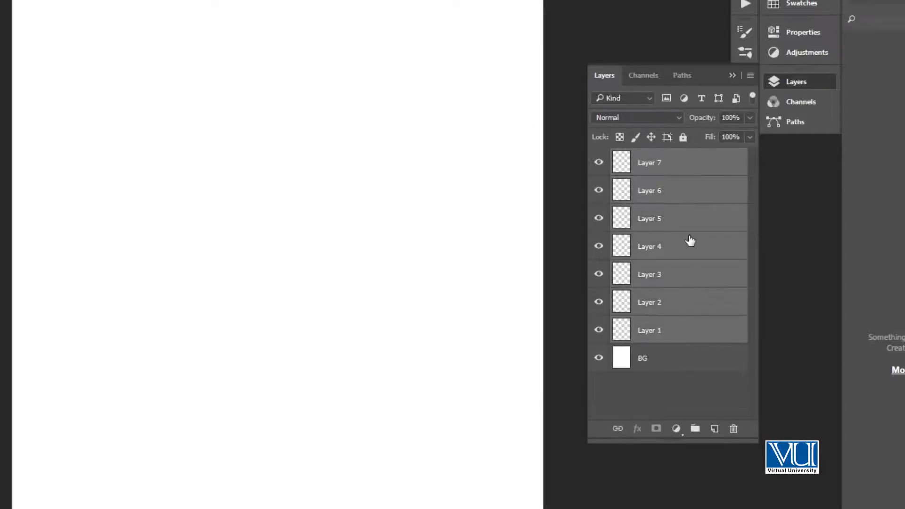
key("ctrl+g")
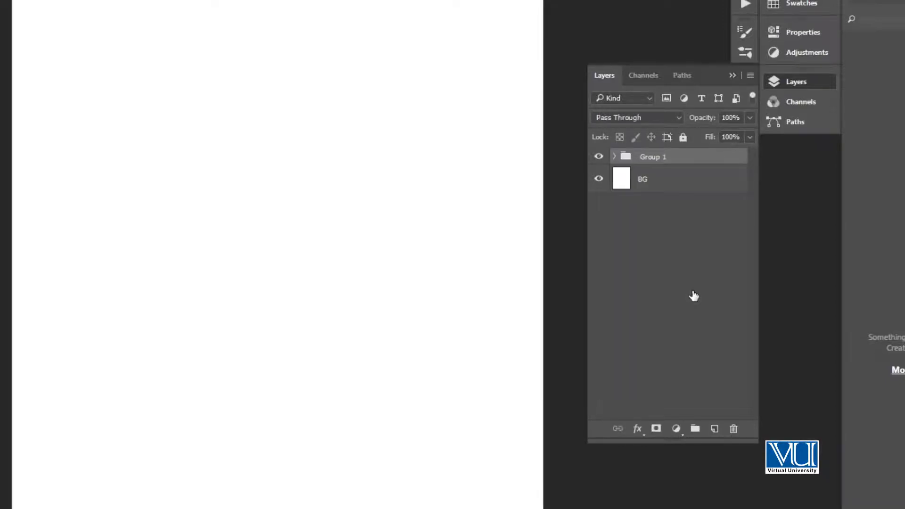
left_click(614, 157)
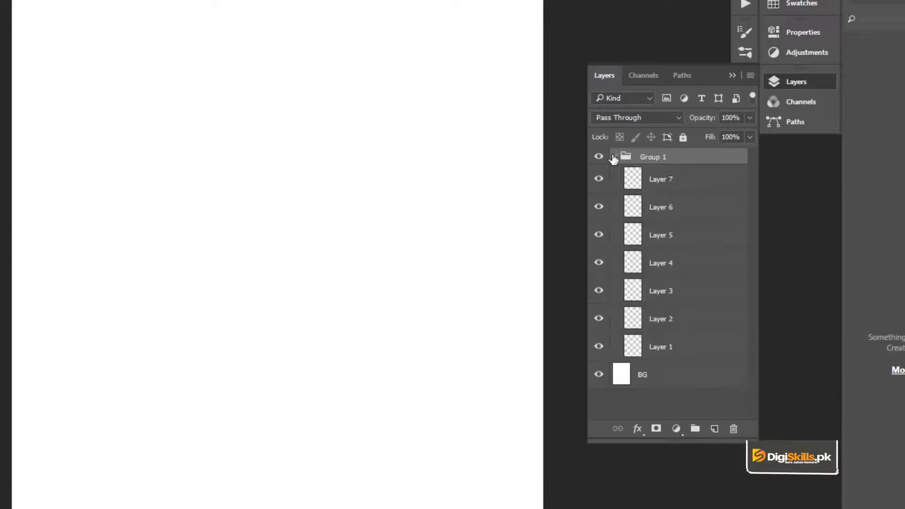
left_click(614, 157)
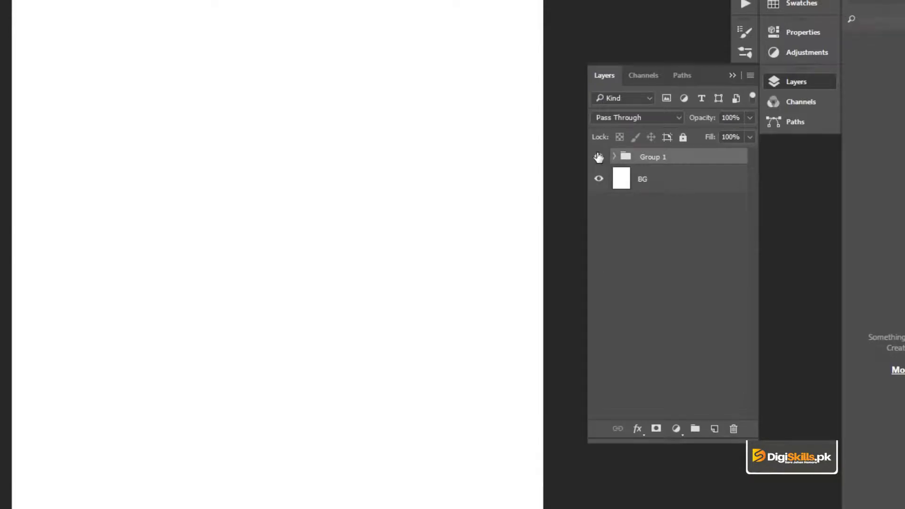
left_click(598, 157)
left_click(598, 156)
left_click(615, 157)
Step: Undo the grouping and the layer additions above BG
key("ctrl+z")
key("ctrl+z")
key("ctrl+z")
key("ctrl+z")
key("ctrl+z")
key("ctrl+z")
key("ctrl+z")
key("ctrl+z")
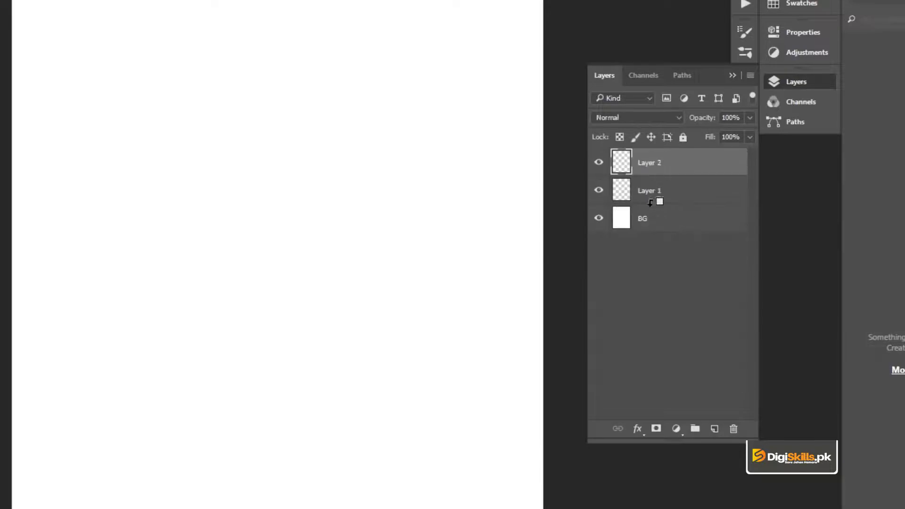
Step: Create a new layer group above BG with two empty layers inside it, and collapse the group
left_click(695, 429)
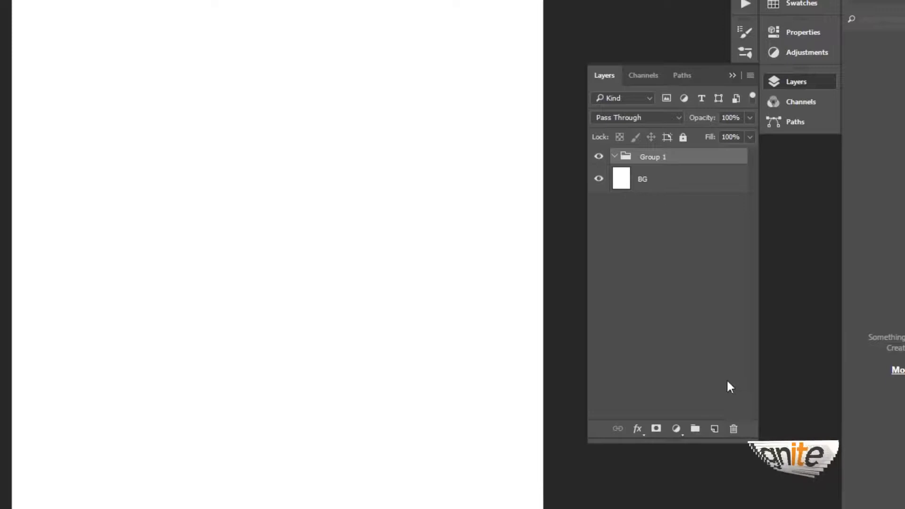
left_click(715, 428)
left_click(715, 428)
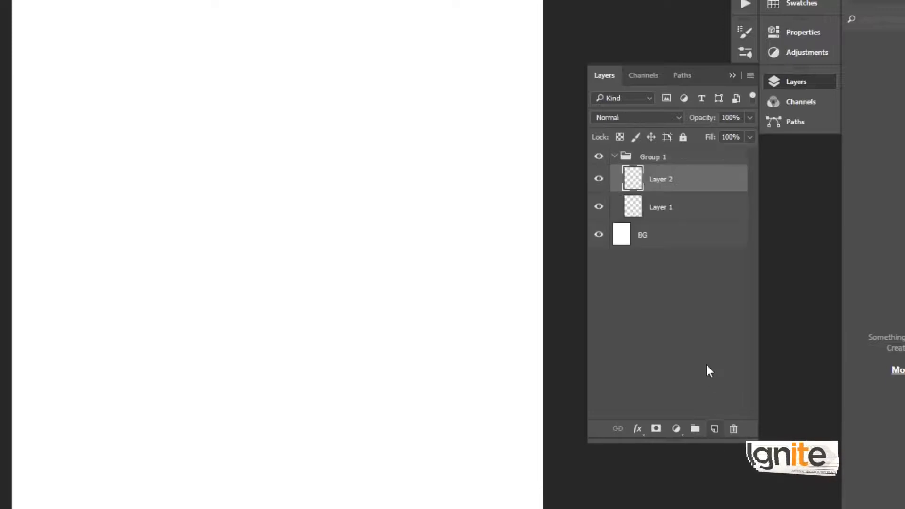
left_click(668, 210, "shift")
left_click_drag(668, 197, 666, 161)
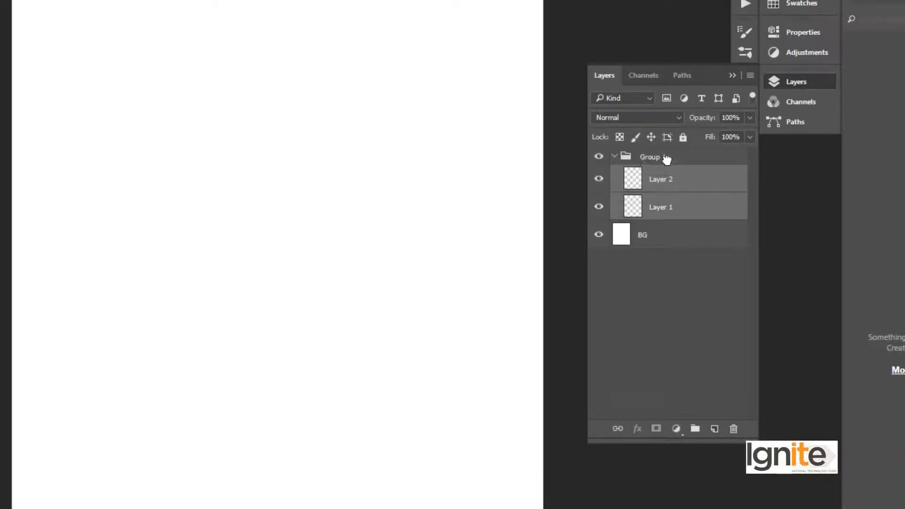
left_click(614, 157)
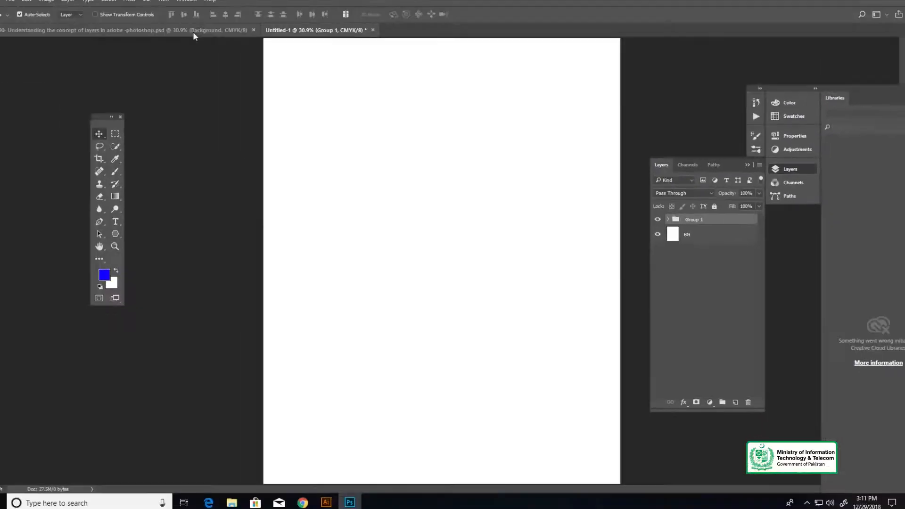
Step: Switch to the GD-90 layers document and zoom in on the children artwork
left_click(205, 38)
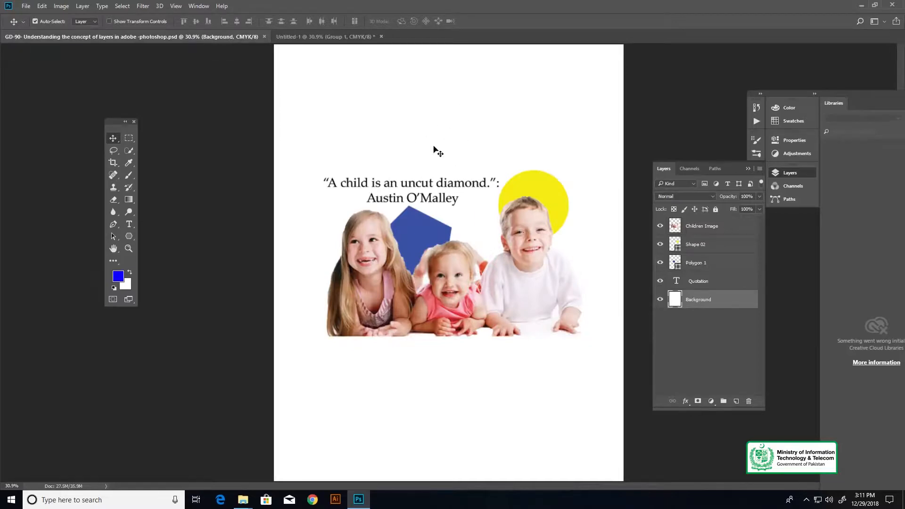
key("z")
left_click(467, 241)
left_click(457, 241)
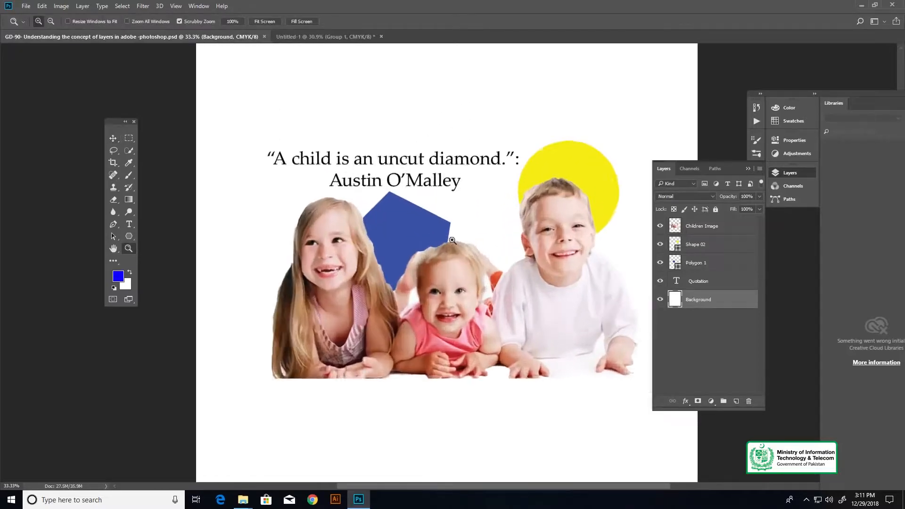
Step: Activate the Move tool and toggle the Background layer's visibility off and on to check the transparency behind the artwork
key("v")
left_click_drag(493, 205, 446, 205)
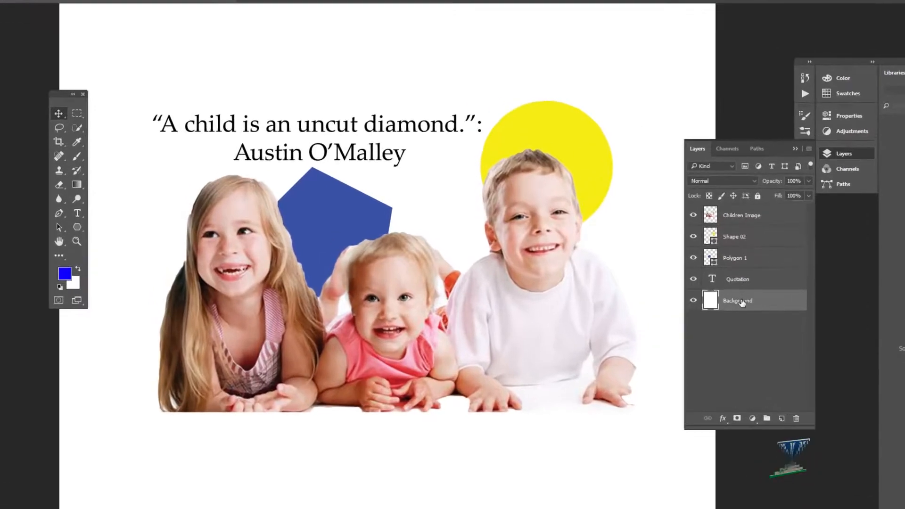
left_click(693, 303)
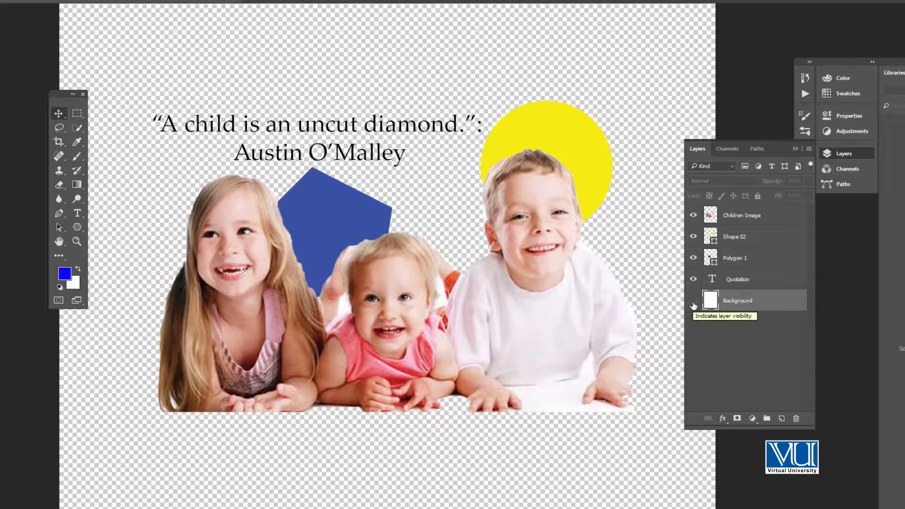
left_click(694, 304)
left_click(693, 304)
left_click(693, 304)
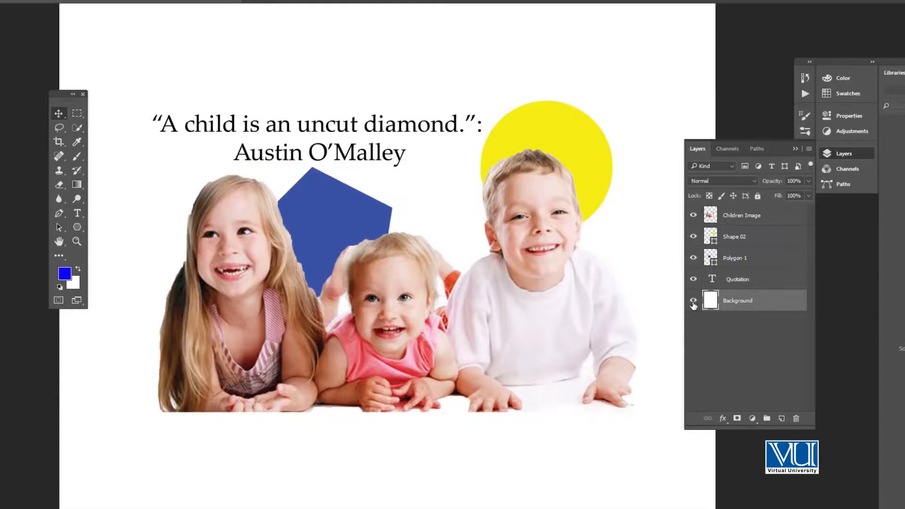
Step: Move the Quotation layer to the top of the layer stack and toggle its visibility off and on
left_click(721, 281)
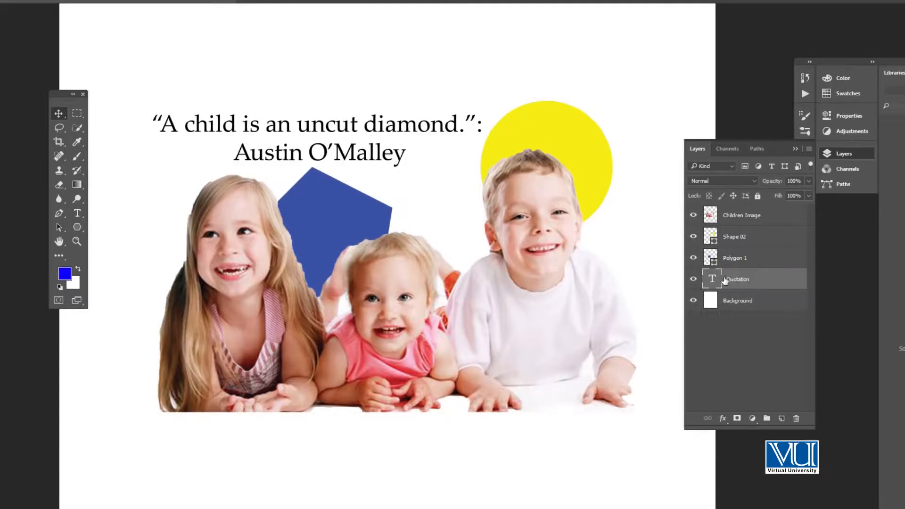
left_click_drag(736, 213, 729, 215)
left_click(693, 216)
left_click(693, 216)
Step: Toggle the Children Image layer's visibility off and on, and select the Shape 02 and Polygon 1 layers in turn
left_click(704, 239)
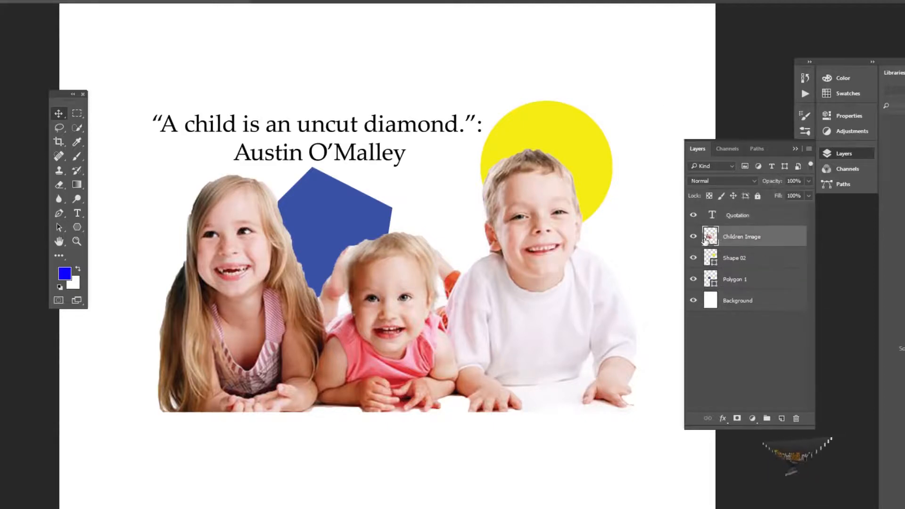
left_click(693, 236)
left_click(693, 236)
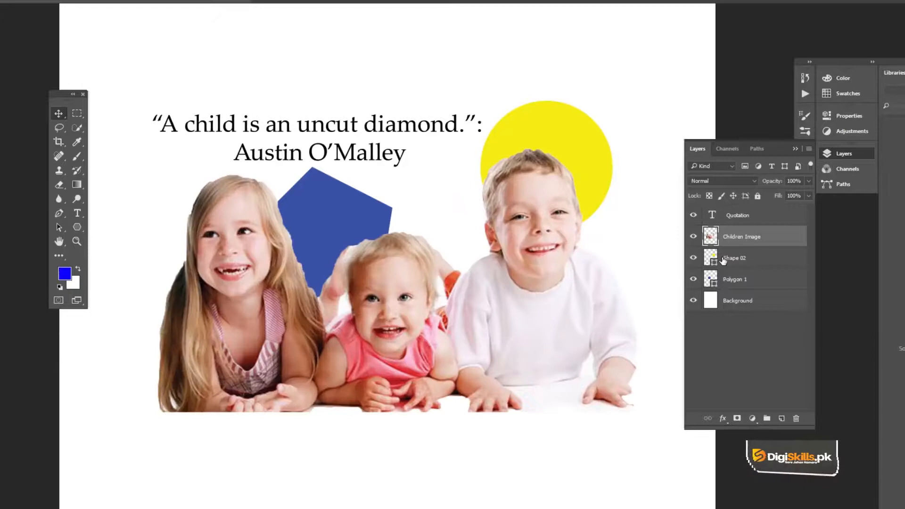
left_click(723, 260)
left_click(724, 283)
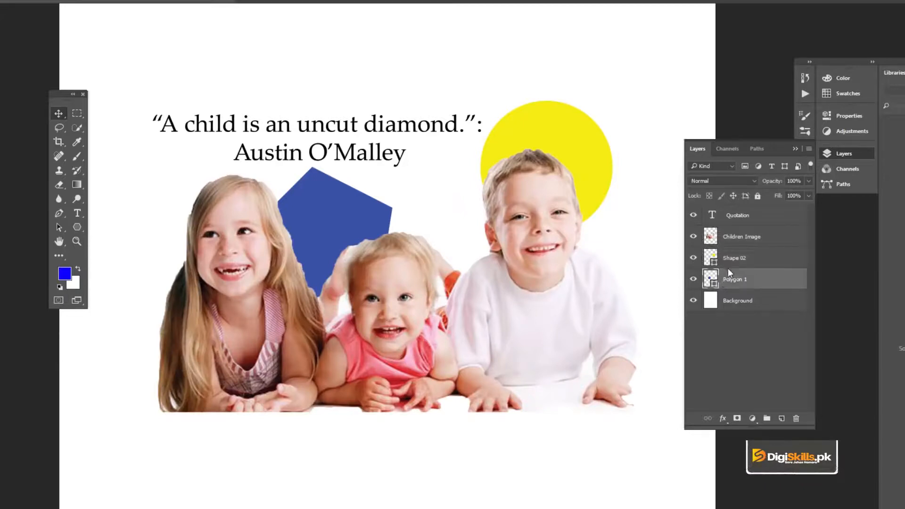
Step: Select the Quotation layer and move its text slightly up and to the right on the canvas
key("alt+period")
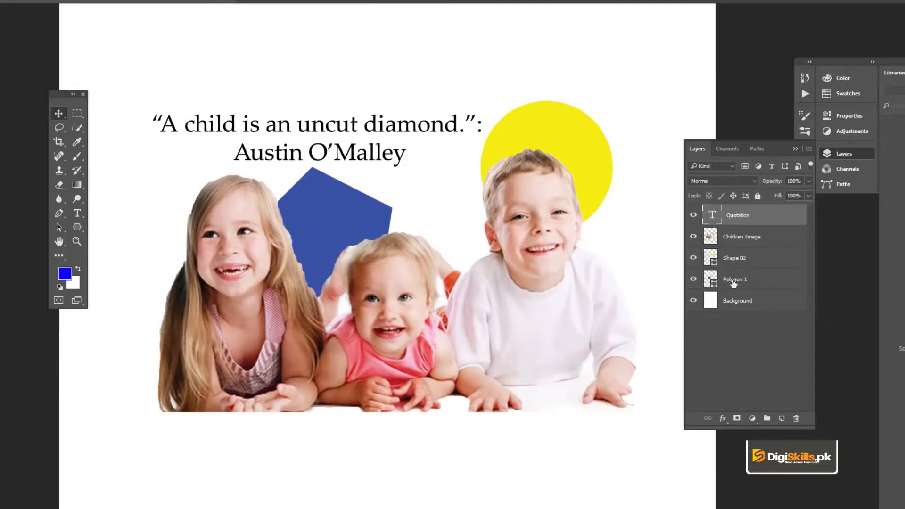
left_click(732, 282)
left_click(735, 218)
left_click(738, 286)
left_click(734, 220)
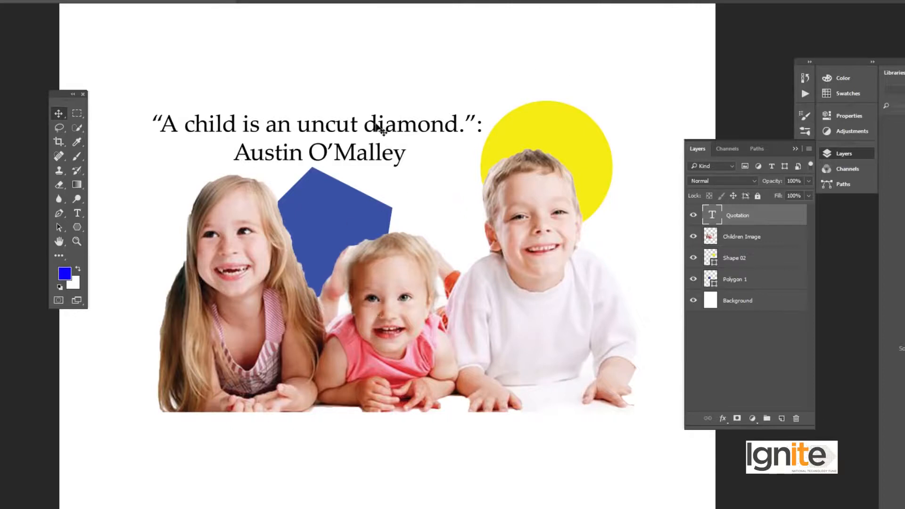
mouse_move(370, 132)
left_mouse_down()
mouse_move(450, 186)
mouse_move(500, 171)
mouse_move(520, 285)
mouse_move(439, 295)
mouse_move(359, 188)
mouse_move(354, 167)
mouse_move(425, 118)
mouse_move(552, 213)
mouse_move(576, 303)
mouse_move(376, 125)
left_mouse_up()
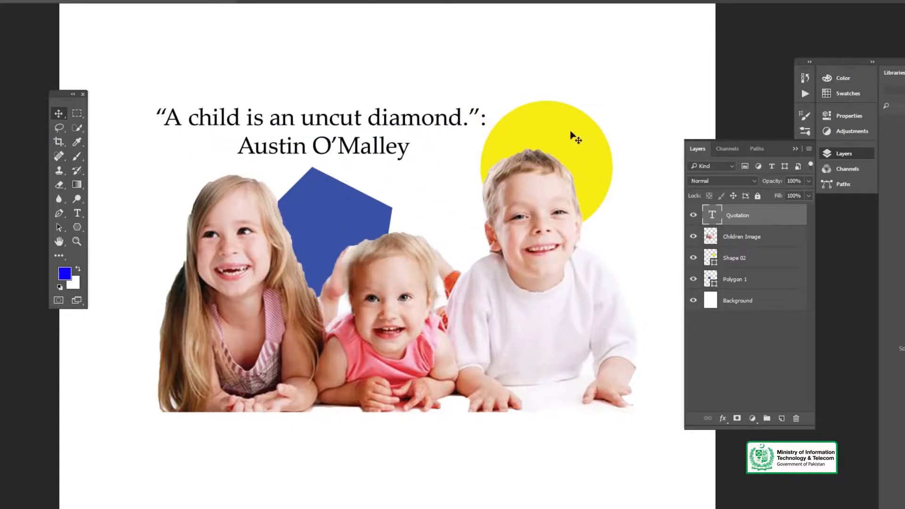
Step: Move the Children Image layer below Polygon 1 and return it to its place directly below Quotation
left_click(739, 241)
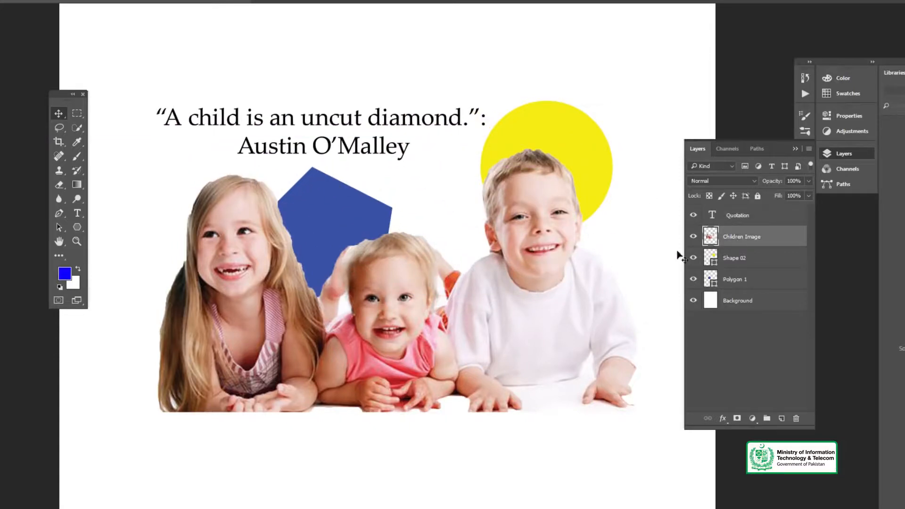
left_click_drag(732, 237, 735, 292)
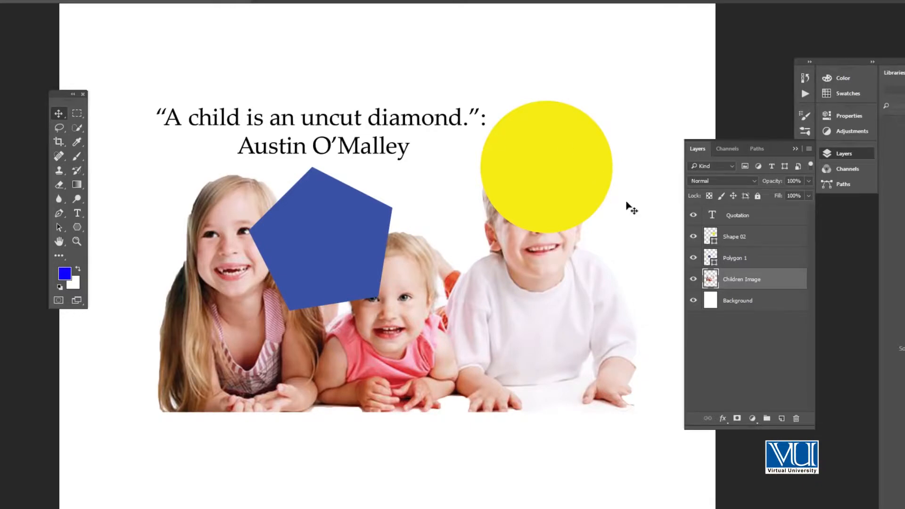
left_click_drag(743, 281, 736, 237)
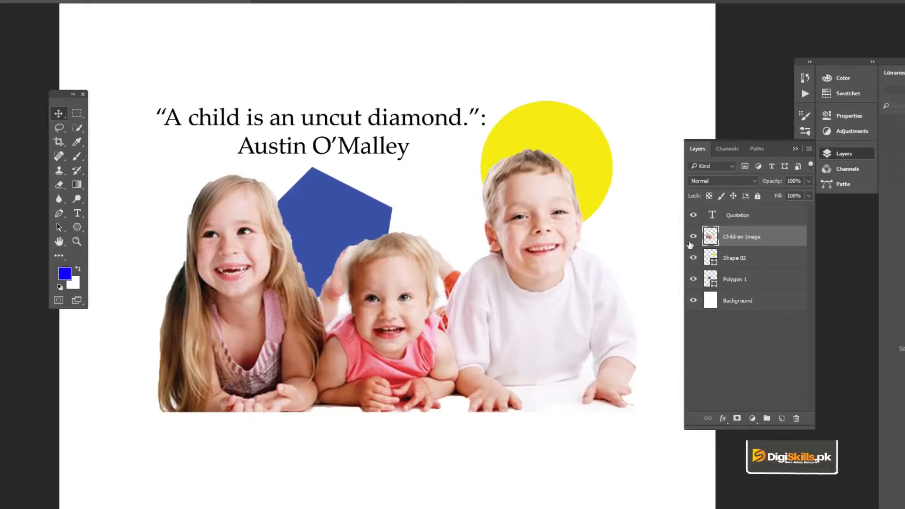
Step: Examine the stacking order by selecting the Shape 02, Polygon 1, Children Image and Quotation layers in turn, ending on Quotation
left_click(743, 263)
left_click(746, 280)
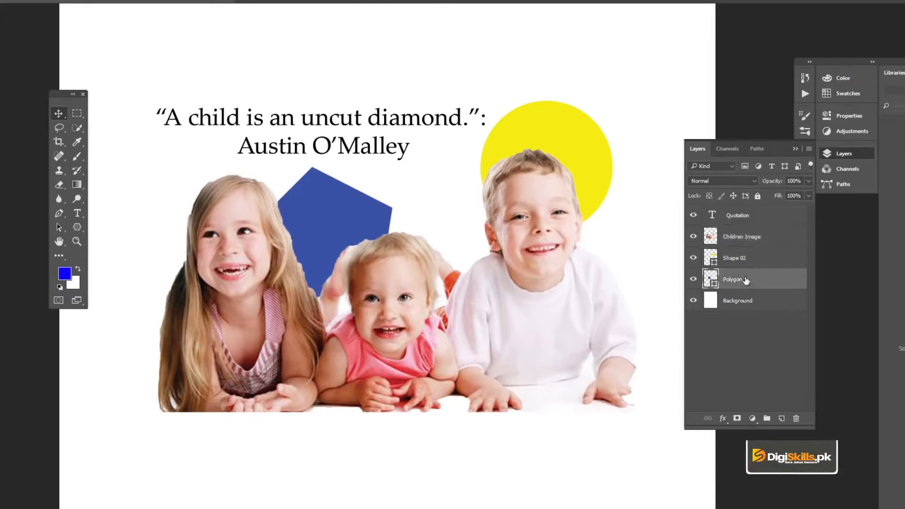
left_click(741, 262)
left_click(743, 283)
left_click(738, 221)
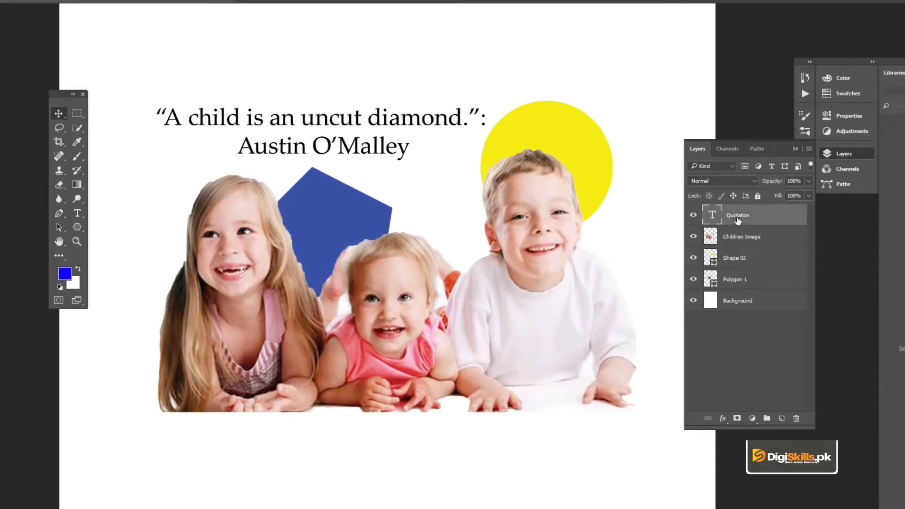
left_click(738, 283)
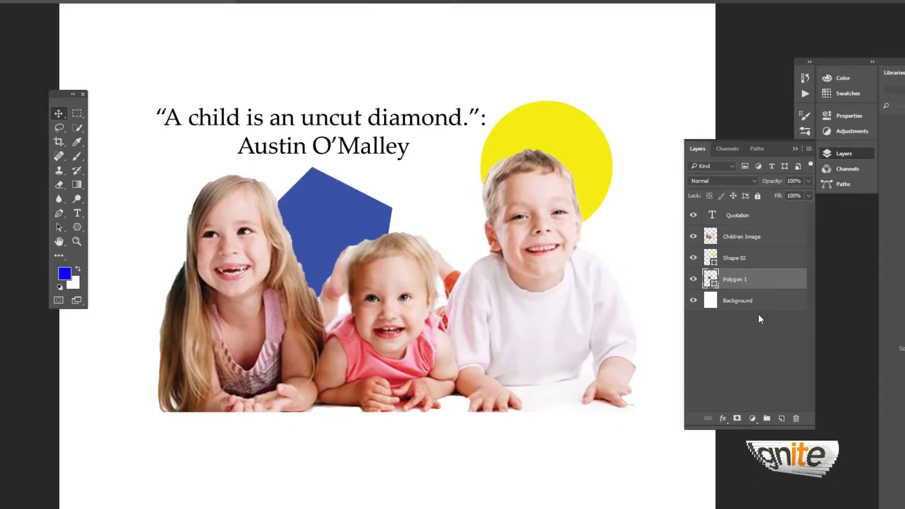
left_click(736, 222)
left_click(736, 235)
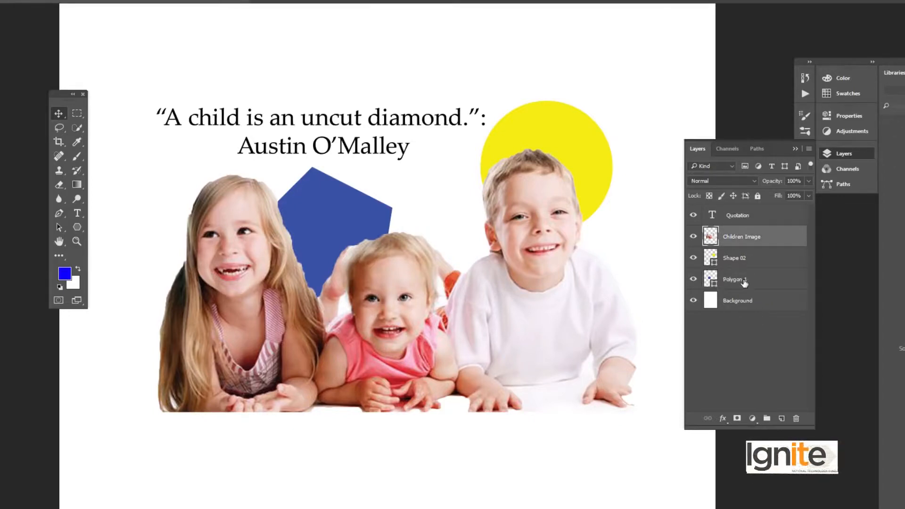
left_click(737, 282)
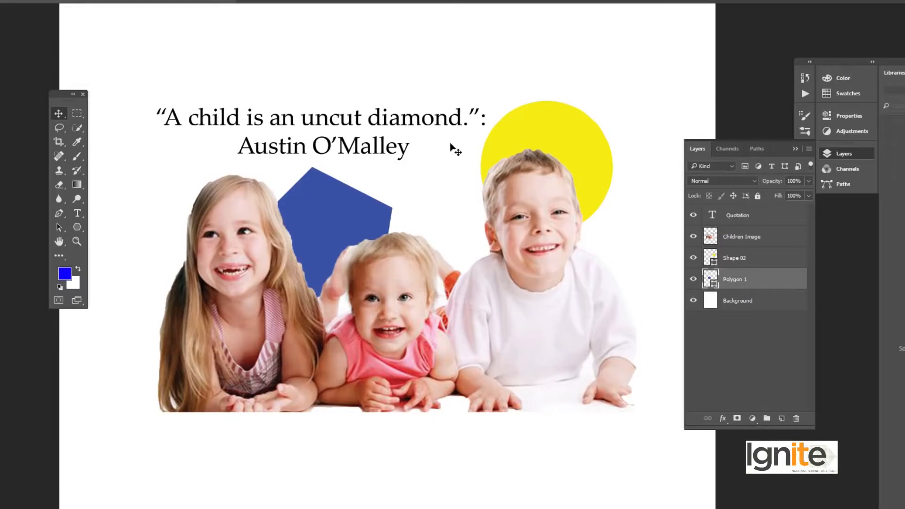
left_click(726, 216)
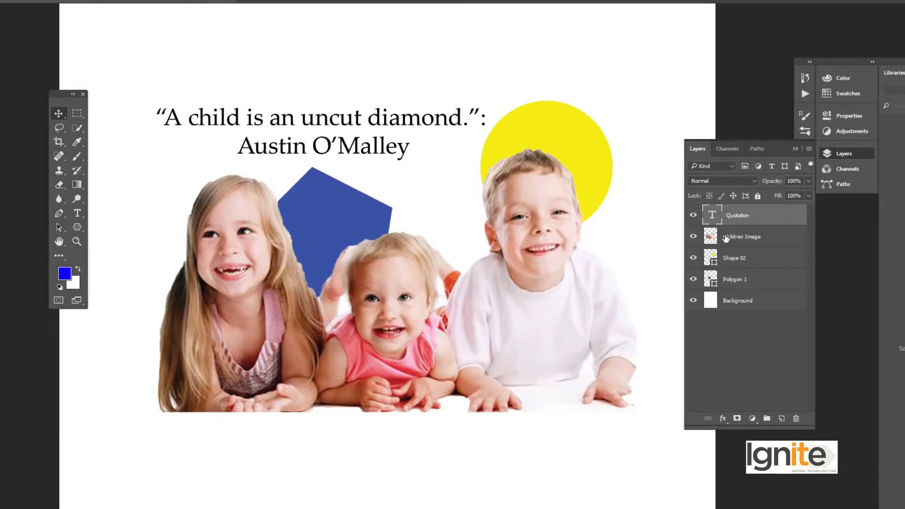
left_click(725, 239)
left_click(726, 217)
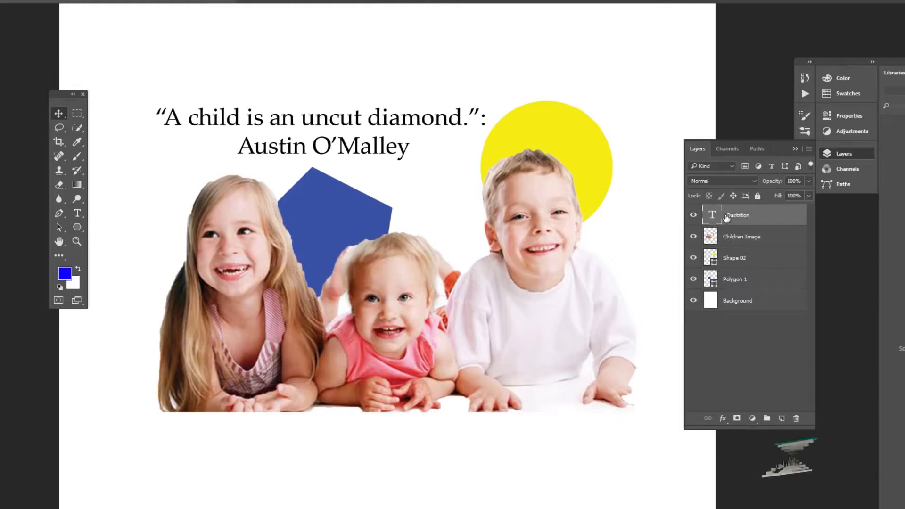